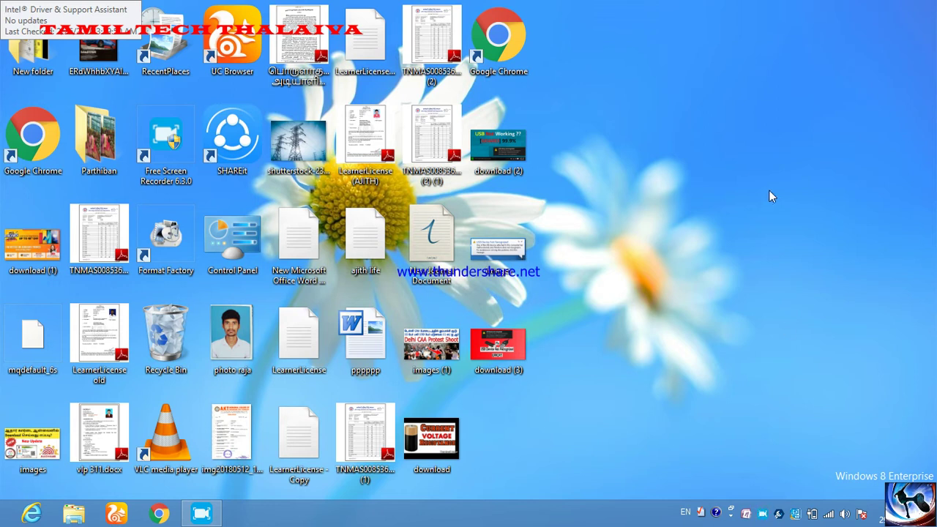
Open the network adapter settings through Control Panel's Network and Sharing Center.
{"action": "mouse_move", "coordinate": [936, 204]}
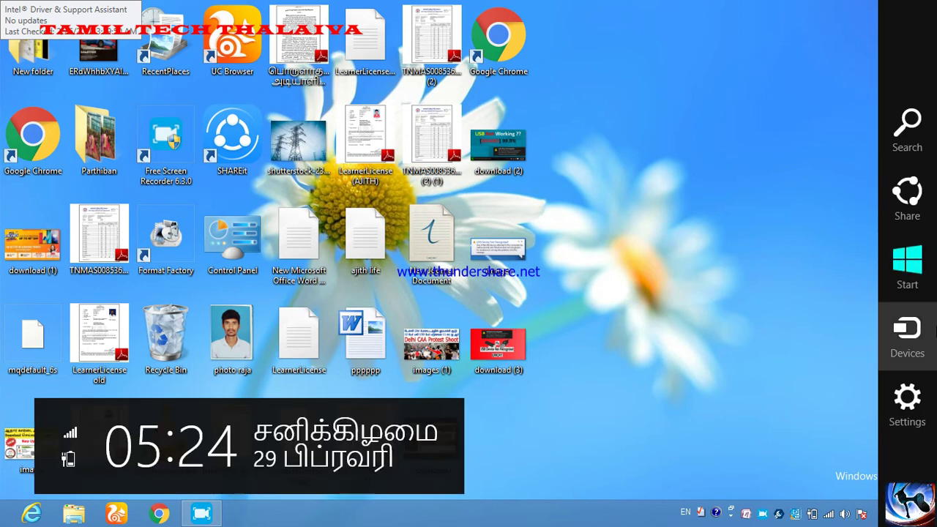
{"action": "left_click", "coordinate": [917, 407]}
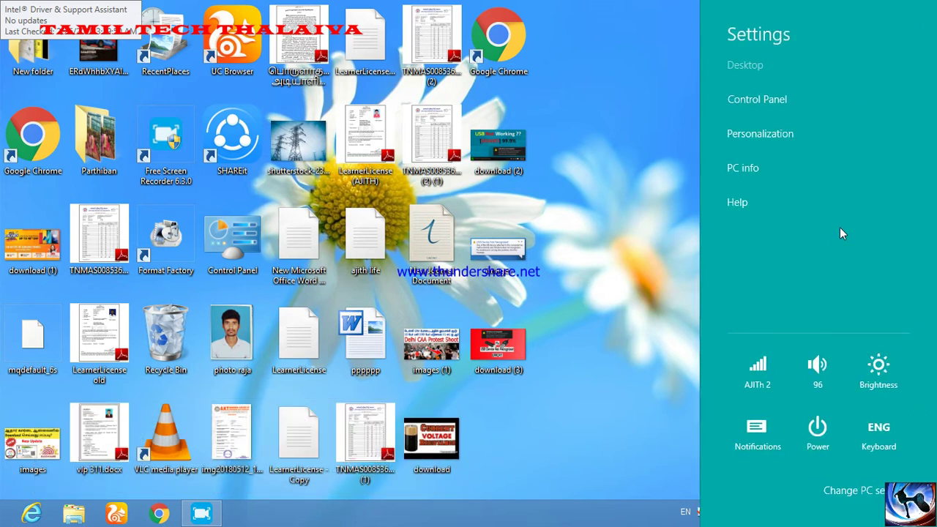
{"action": "left_click", "coordinate": [789, 97]}
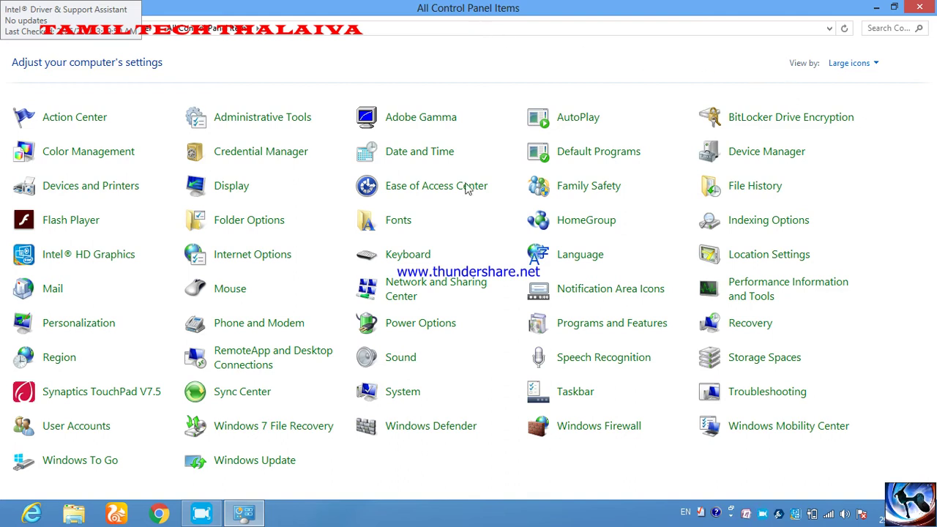
{"action": "left_click", "coordinate": [439, 296]}
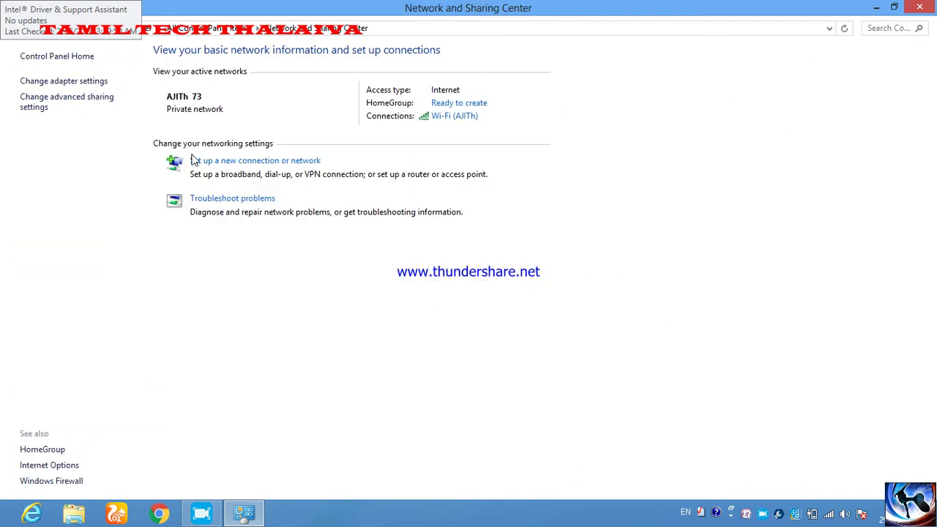
{"action": "left_click", "coordinate": [85, 82]}
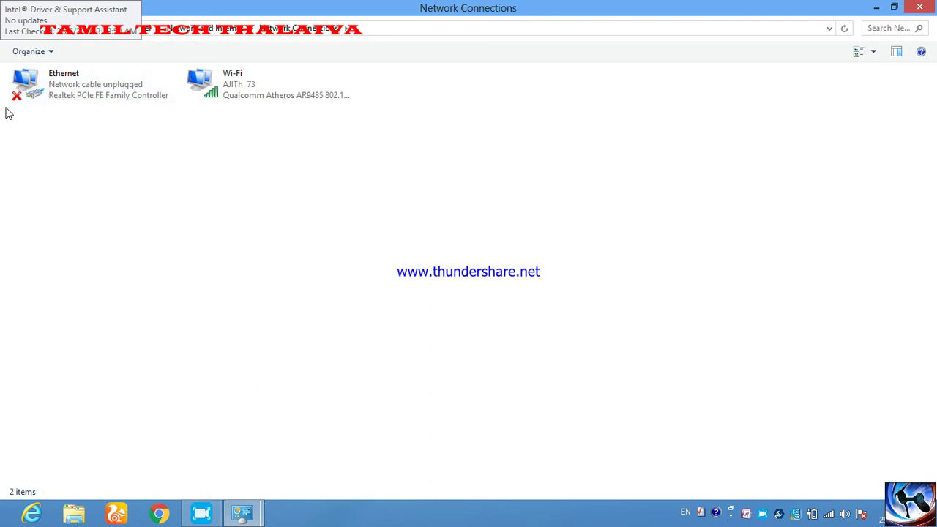
Disable the Ethernet network device in Network Connections.
{"action": "left_click", "coordinate": [129, 92]}
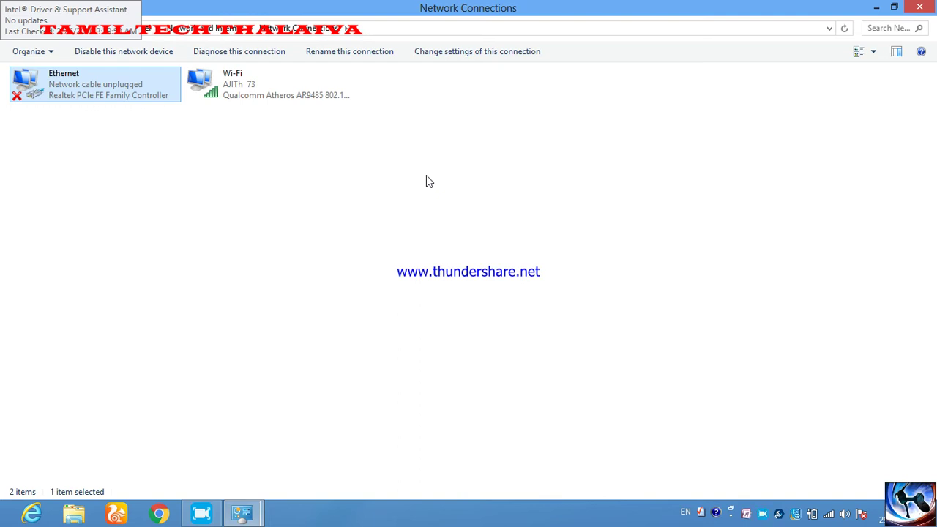
{"action": "left_click", "coordinate": [227, 185]}
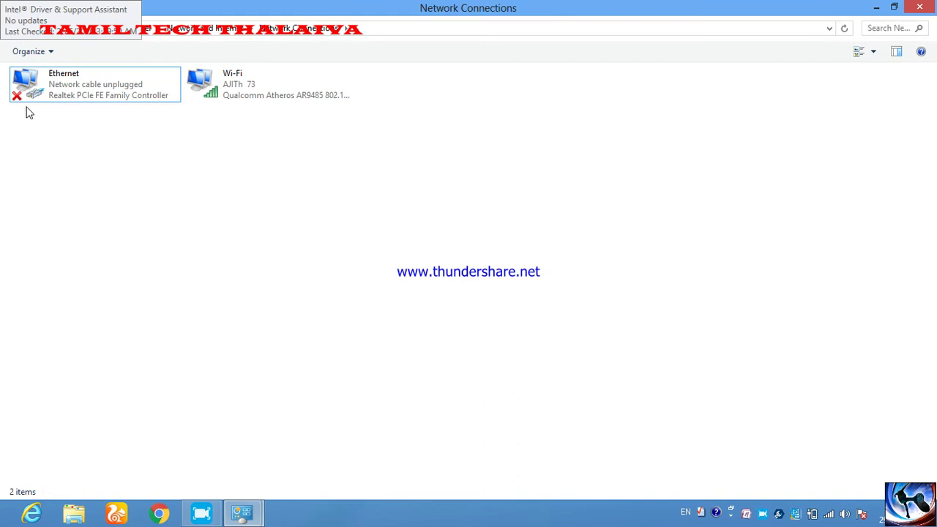
{"action": "left_click", "coordinate": [81, 83]}
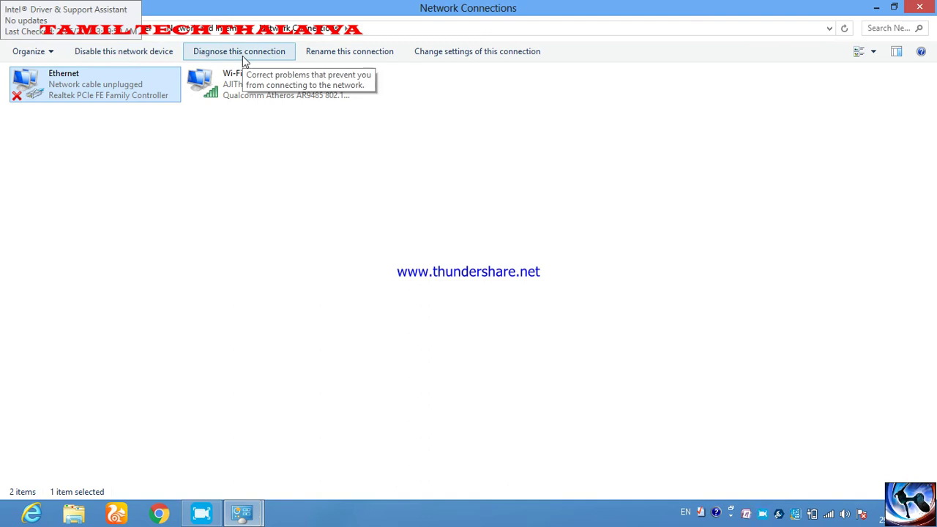
{"action": "left_click", "coordinate": [144, 51]}
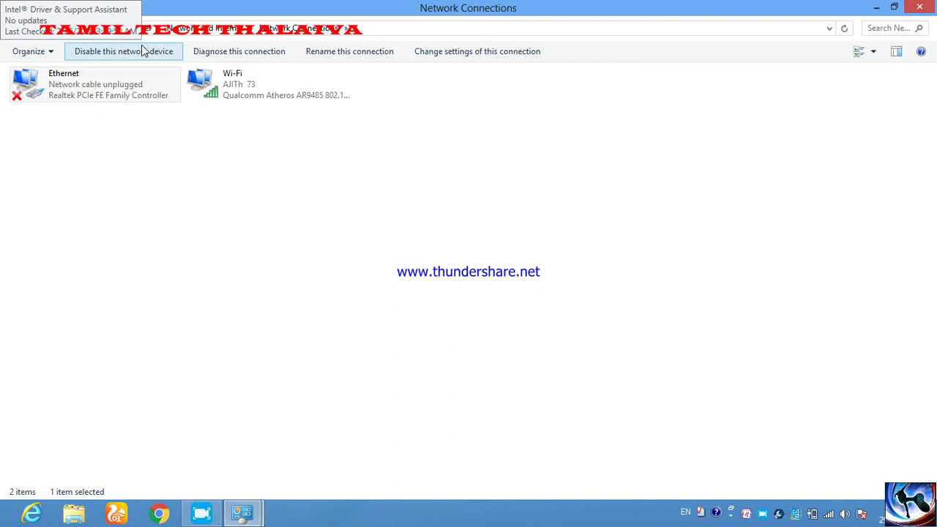
{"action": "left_click", "coordinate": [115, 100]}
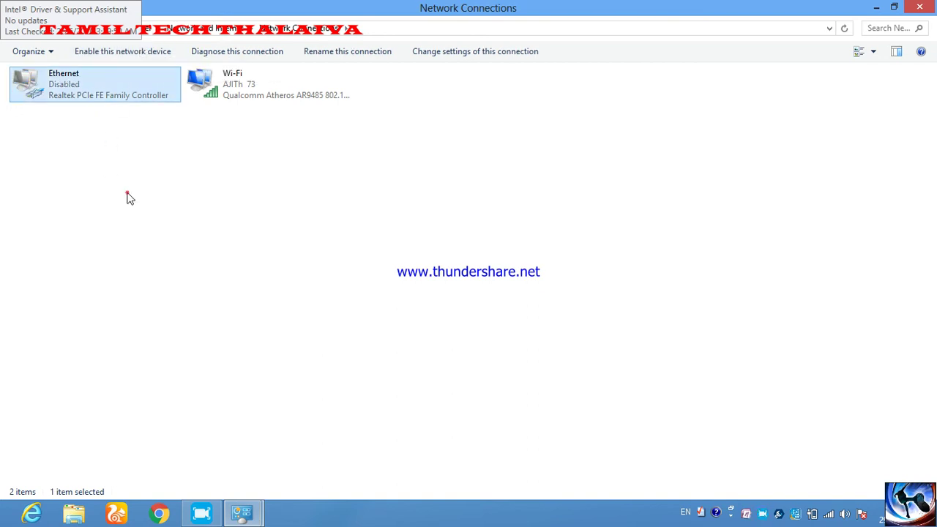
Enable the Ethernet network device again.
{"action": "left_click", "coordinate": [127, 198]}
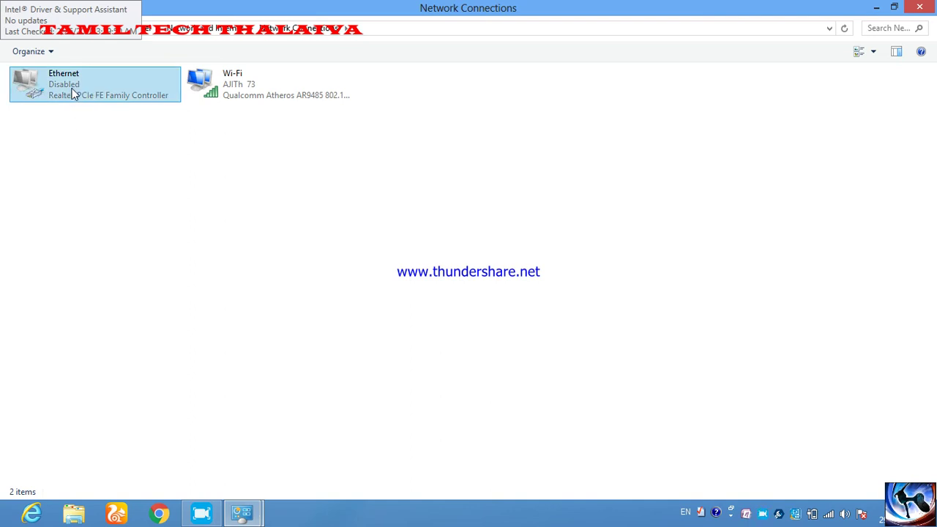
{"action": "left_click", "coordinate": [138, 170]}
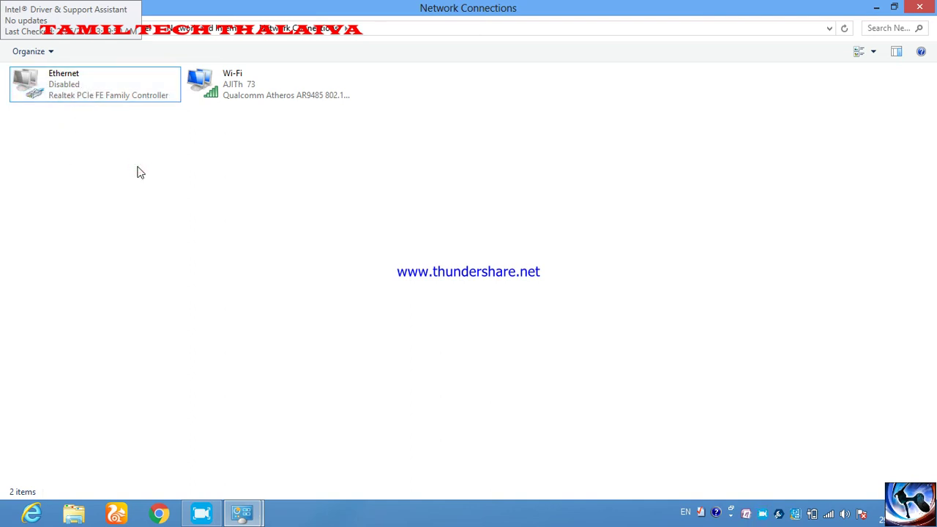
{"action": "left_click", "coordinate": [100, 102]}
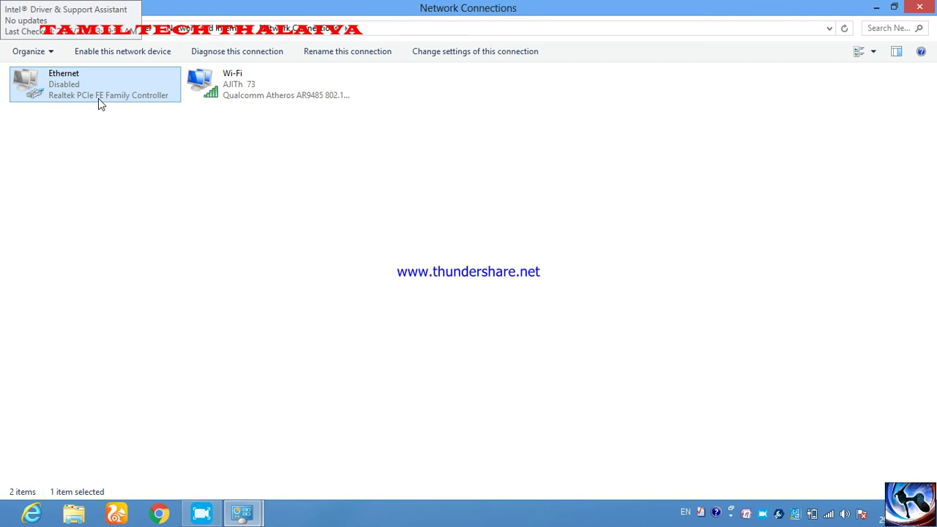
{"action": "left_click", "coordinate": [141, 53]}
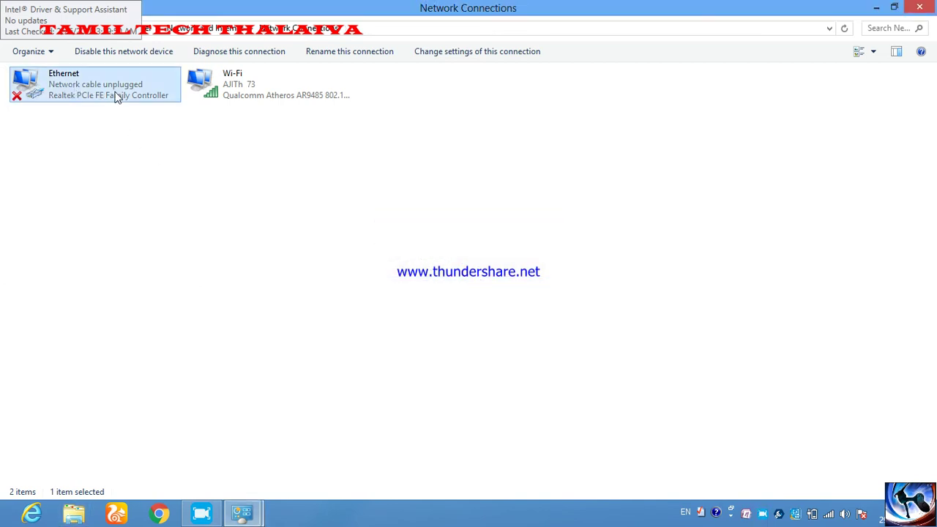
Start diagnosing the Ethernet connection and cancel Windows Network Diagnostics.
{"action": "left_click", "coordinate": [255, 53]}
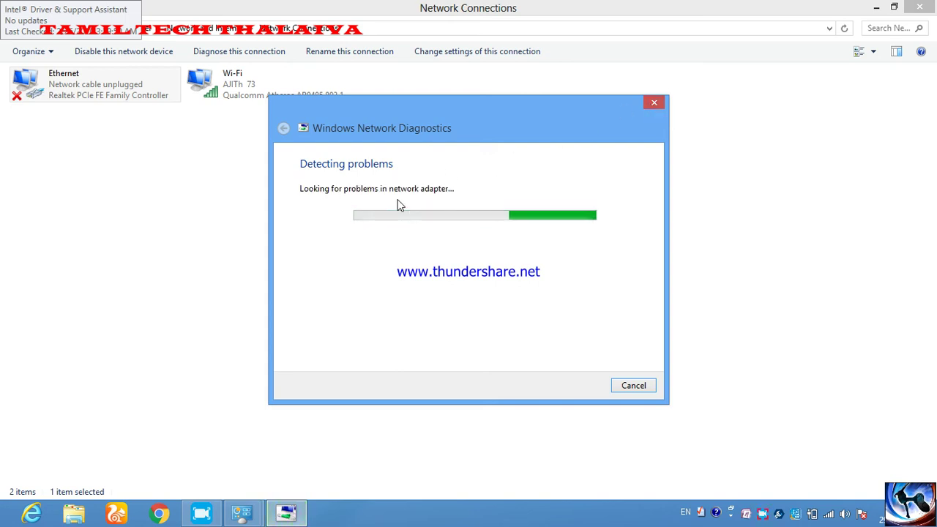
{"action": "left_click", "coordinate": [635, 386]}
Return to the full list of Control Panel items and open Device Manager.
{"action": "key", "text": "alt+Up"}
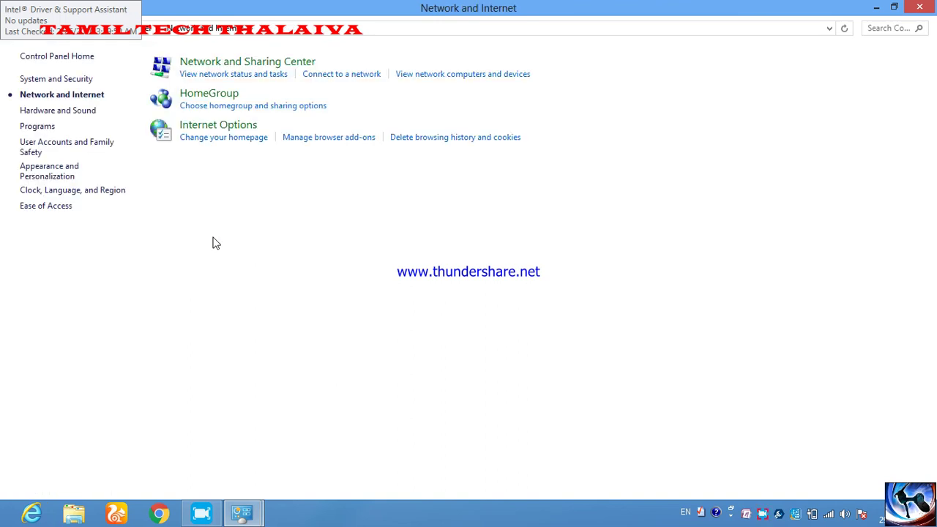
{"action": "key", "text": "alt+Left"}
{"action": "key", "text": "alt+Up"}
{"action": "key", "text": "alt+Left"}
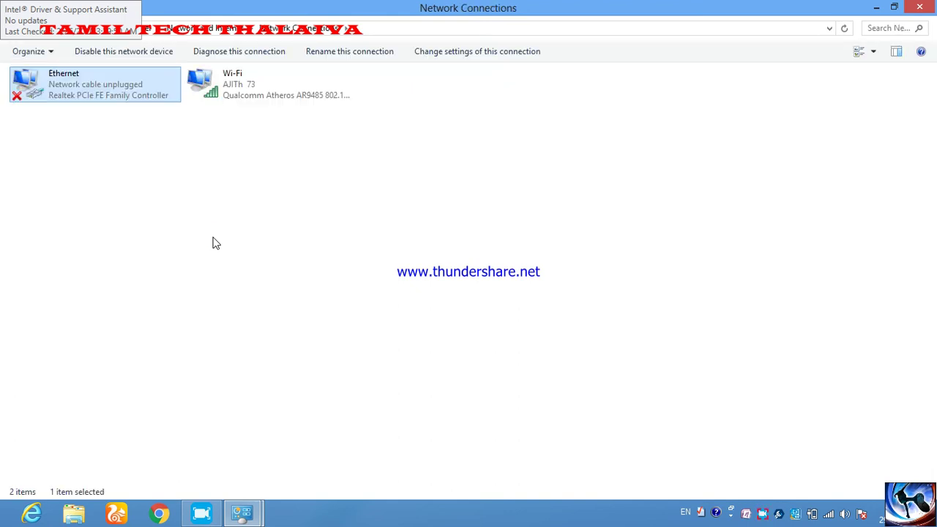
{"action": "key", "text": "alt+Up"}
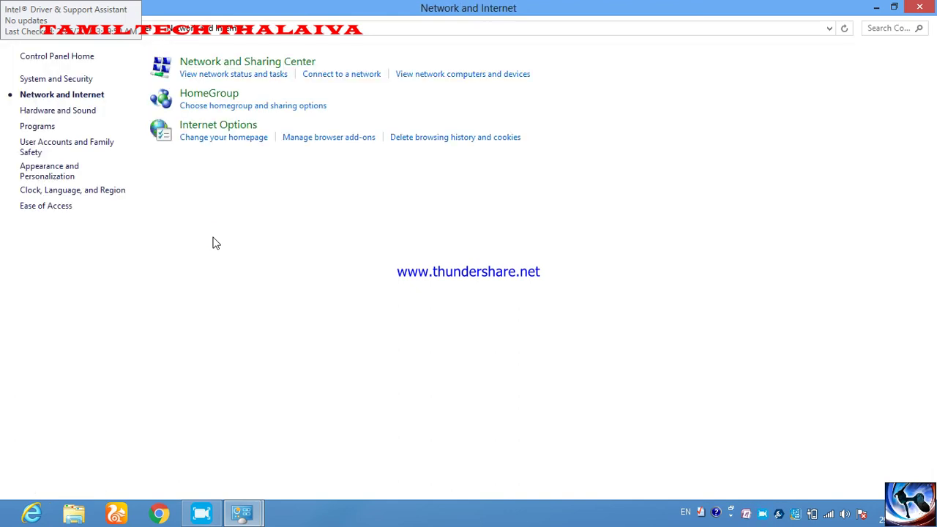
{"action": "left_click", "coordinate": [40, 57]}
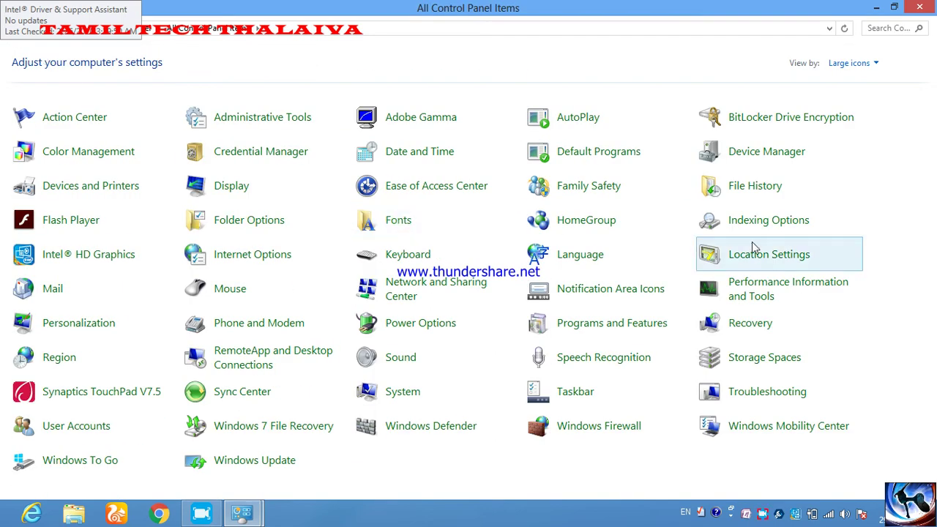
{"action": "left_click", "coordinate": [767, 151]}
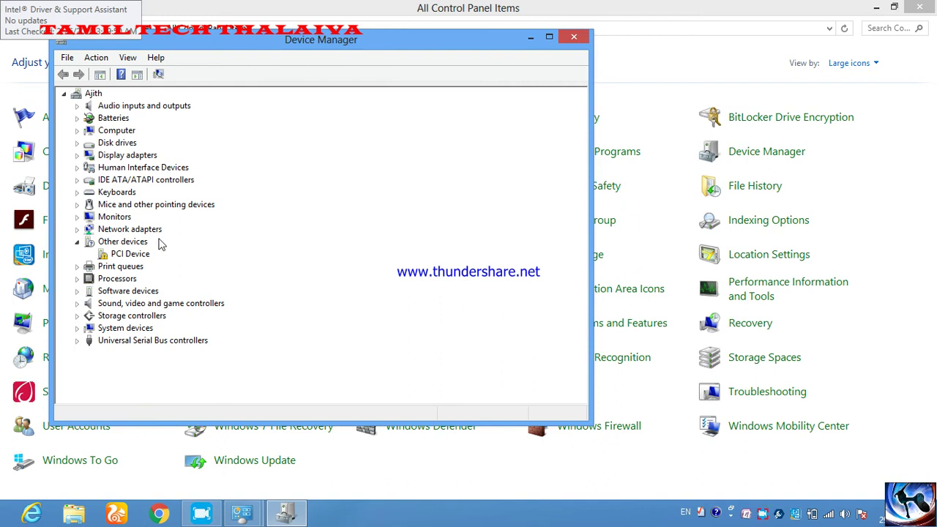
Expand the Network adapters category in Device Manager to examine the installed adapters.
{"action": "left_click", "coordinate": [77, 230]}
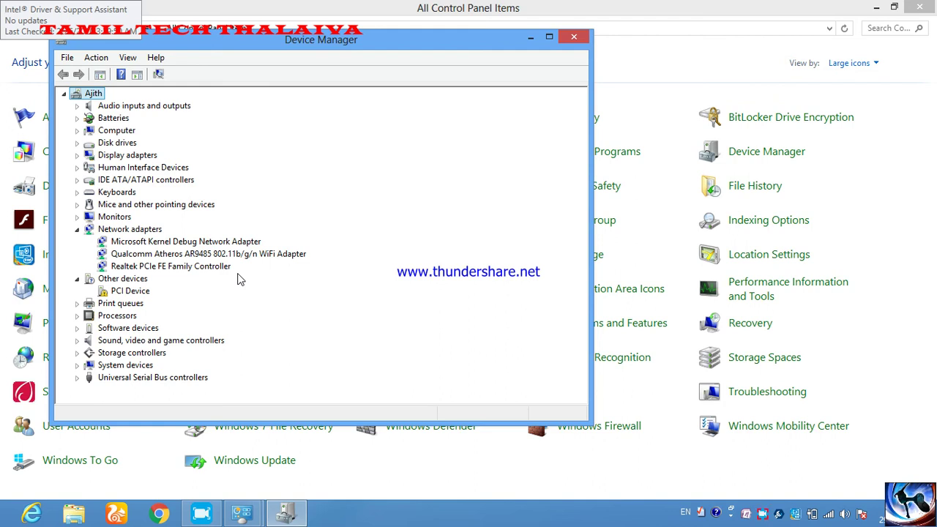
{"action": "left_click", "coordinate": [214, 207]}
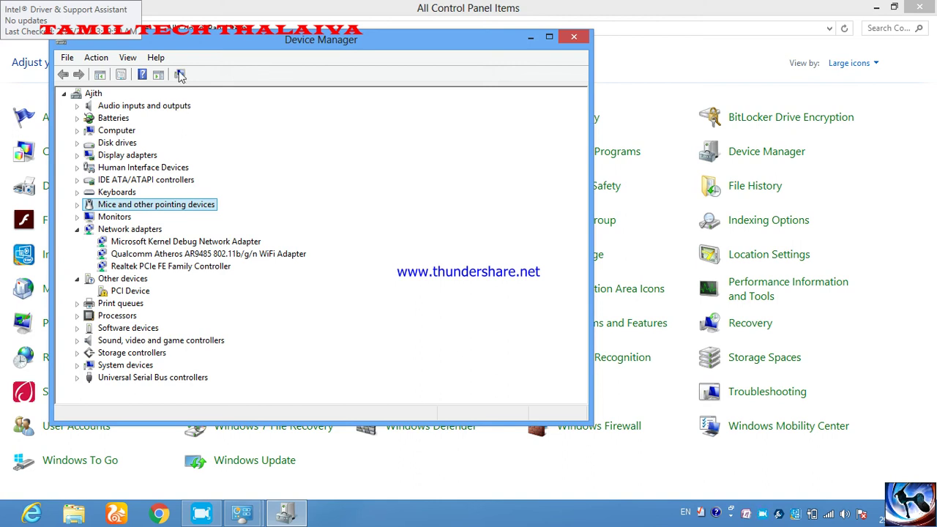
{"action": "left_click", "coordinate": [117, 230]}
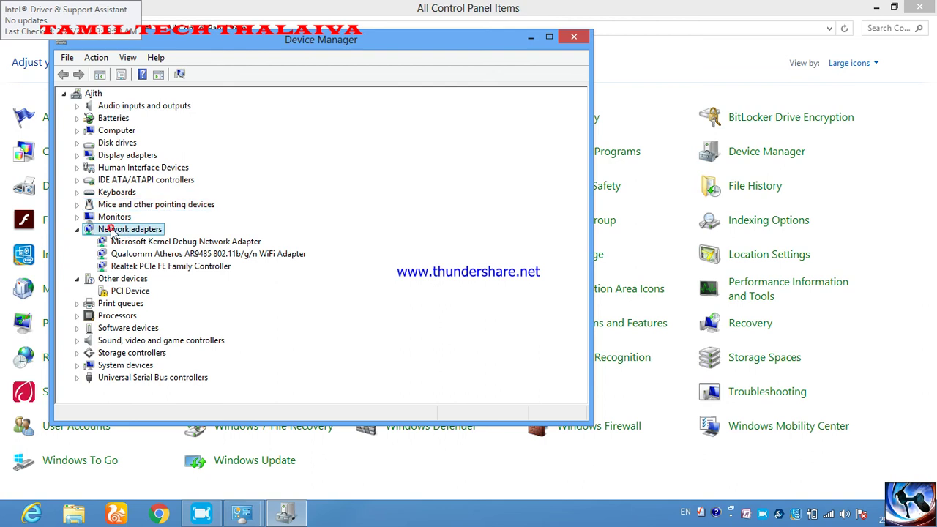
{"action": "left_click", "coordinate": [76, 229]}
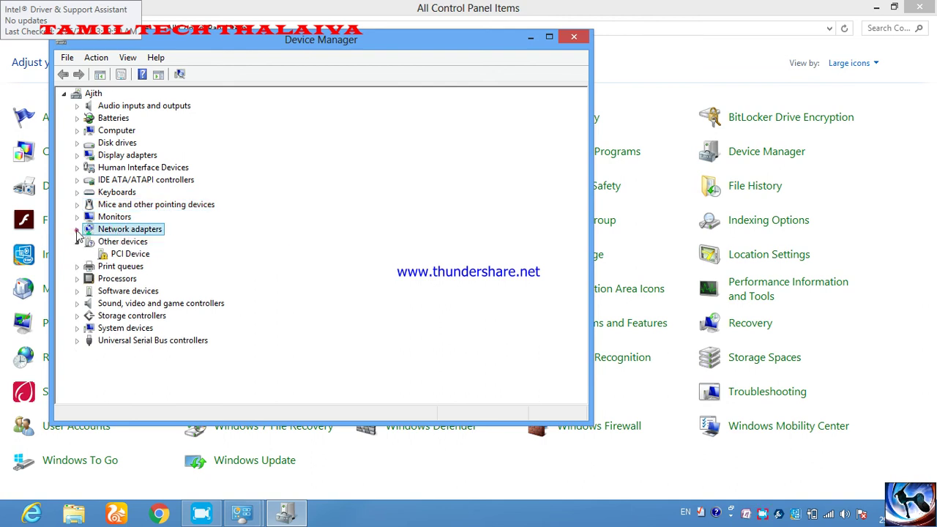
{"action": "left_click", "coordinate": [77, 229]}
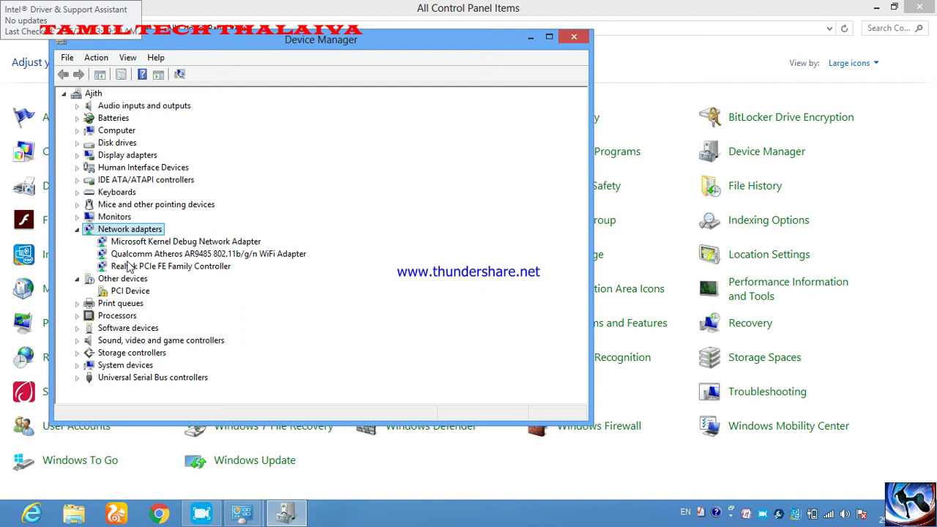
View the available device actions for the Realtek PCIe FE Family Controller and dismiss them without choosing one.
{"action": "left_click", "coordinate": [190, 267]}
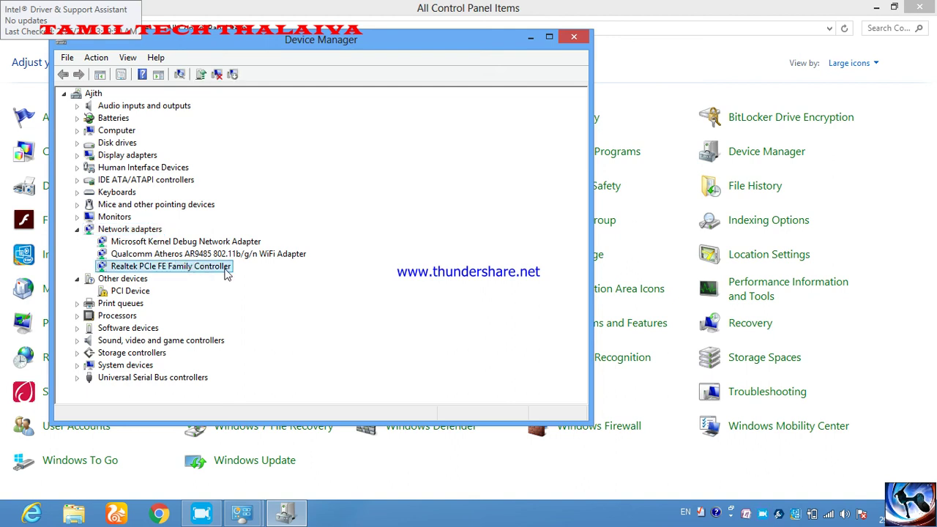
{"action": "right_click", "coordinate": [225, 270]}
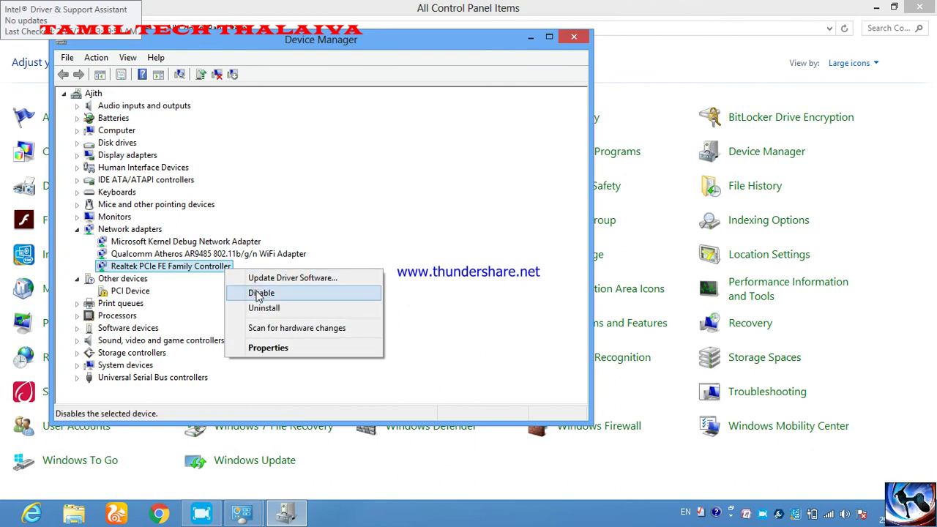
{"action": "left_click", "coordinate": [377, 128]}
View the available actions for the PCI Device under Other devices without choosing one, and close Device Manager.
{"action": "key", "text": "Down"}
{"action": "key", "text": "Down"}
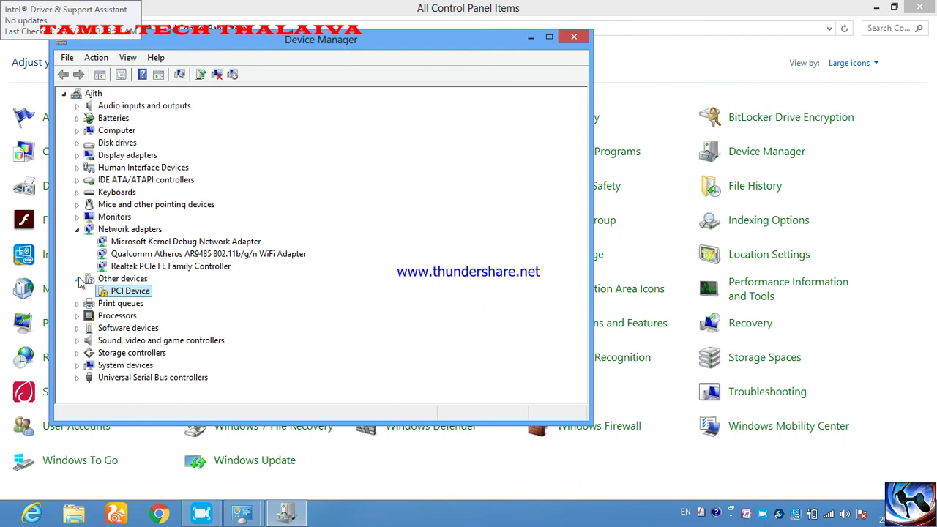
{"action": "right_click", "coordinate": [148, 293]}
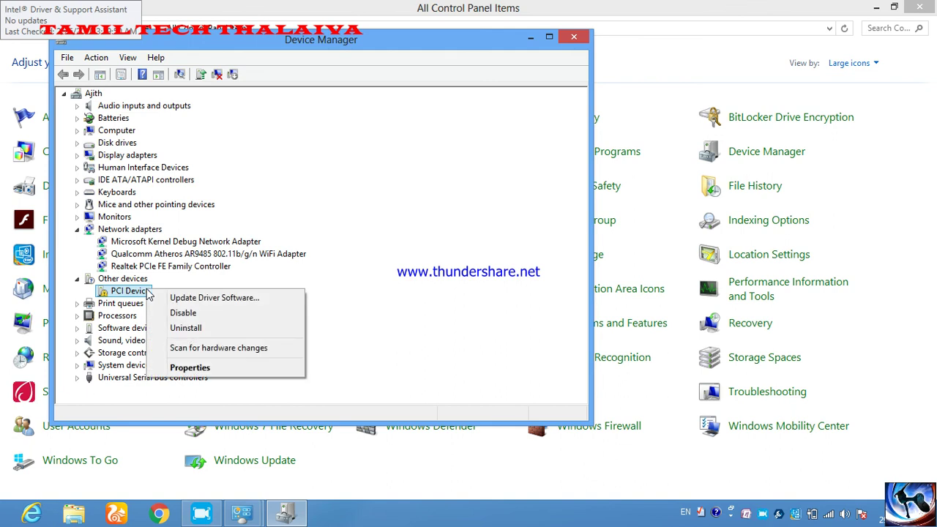
{"action": "left_click", "coordinate": [425, 242]}
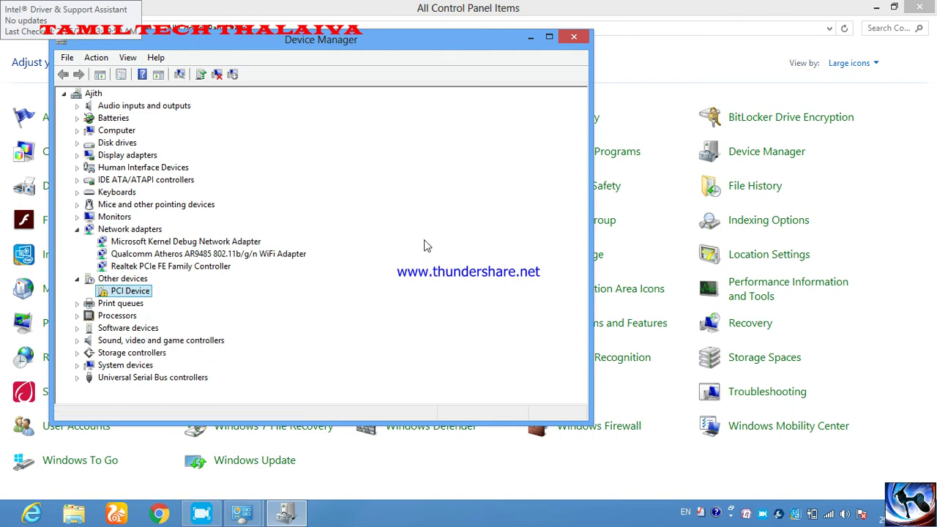
{"action": "left_click", "coordinate": [572, 38]}
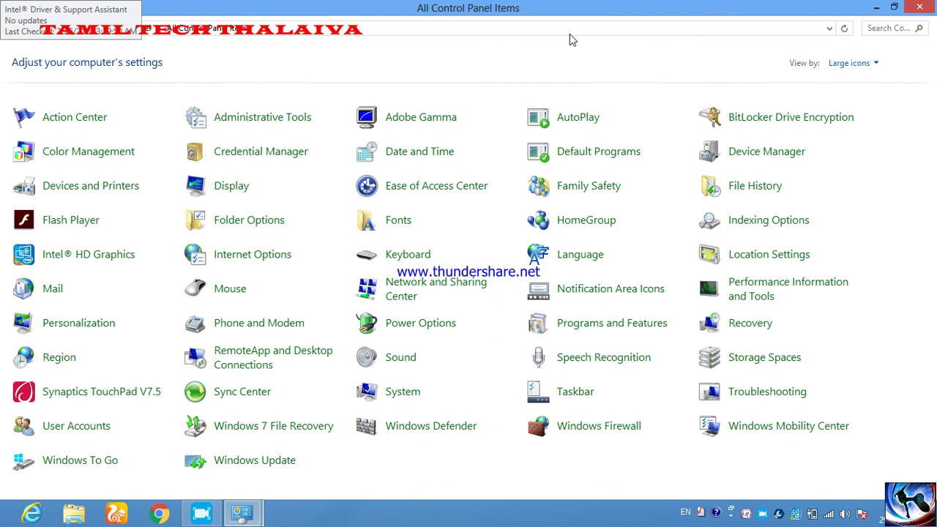